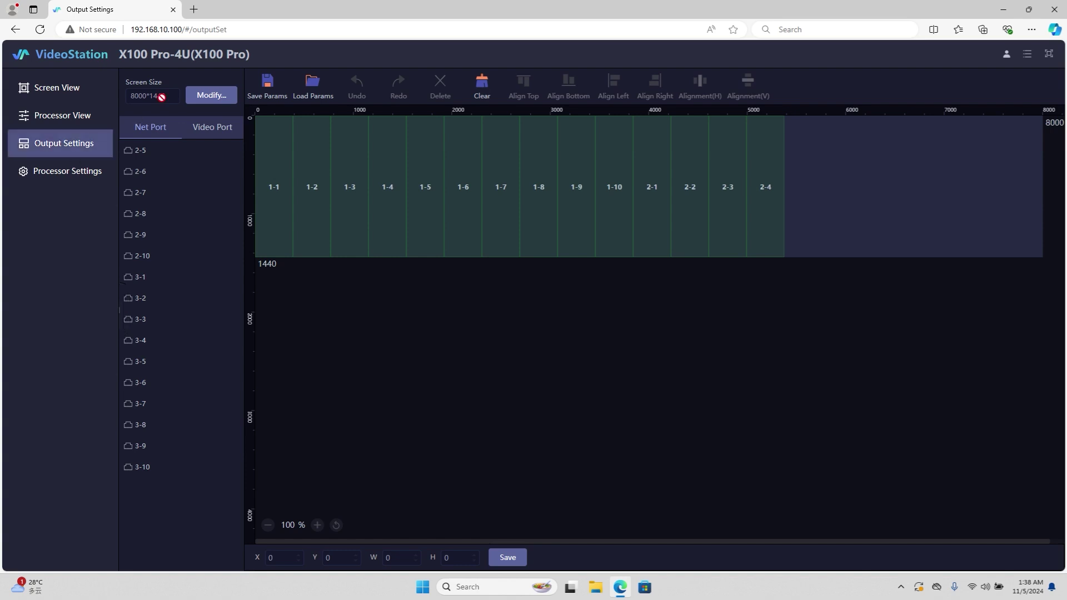
Set the output screen width to 6000 and save the output settings, accepting the output window reset.
{"action": "left_click", "coordinate": [202, 96]}
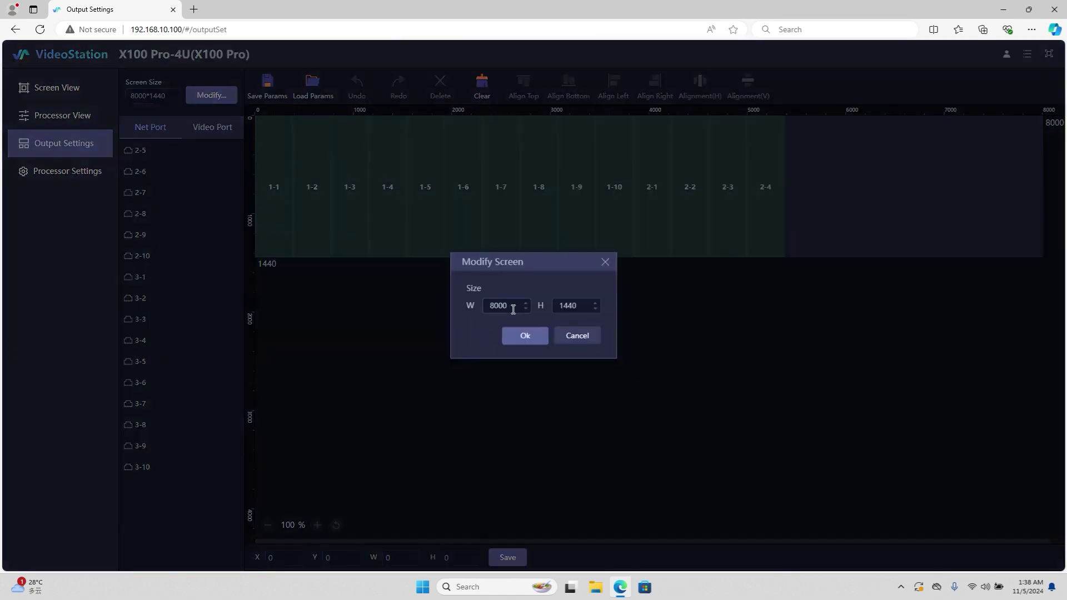
{"action": "type", "text": "6000"}
{"action": "left_click", "coordinate": [516, 338]}
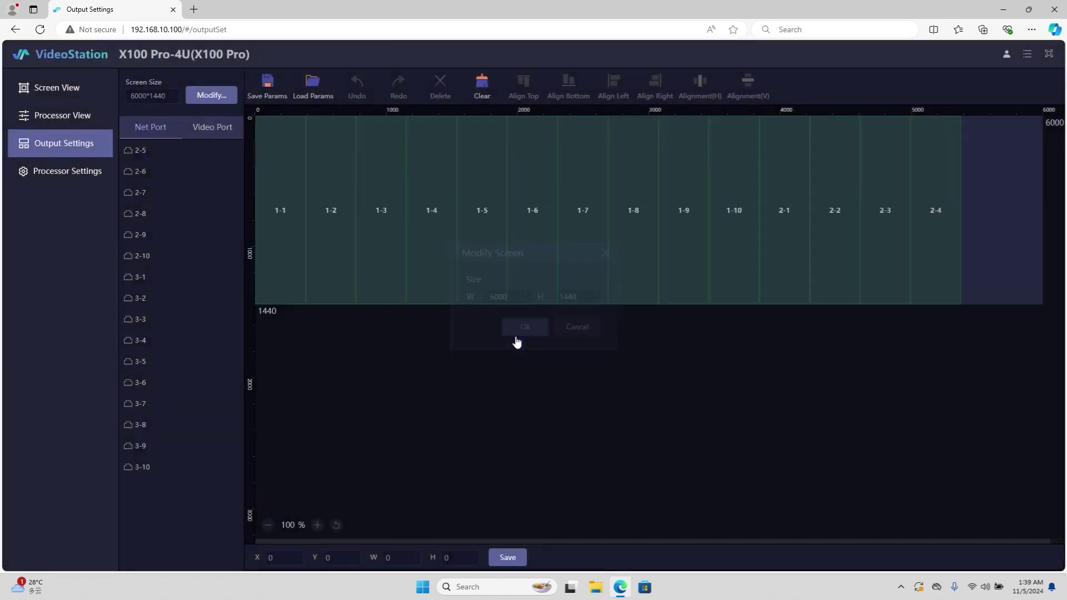
{"action": "left_click", "coordinate": [508, 559]}
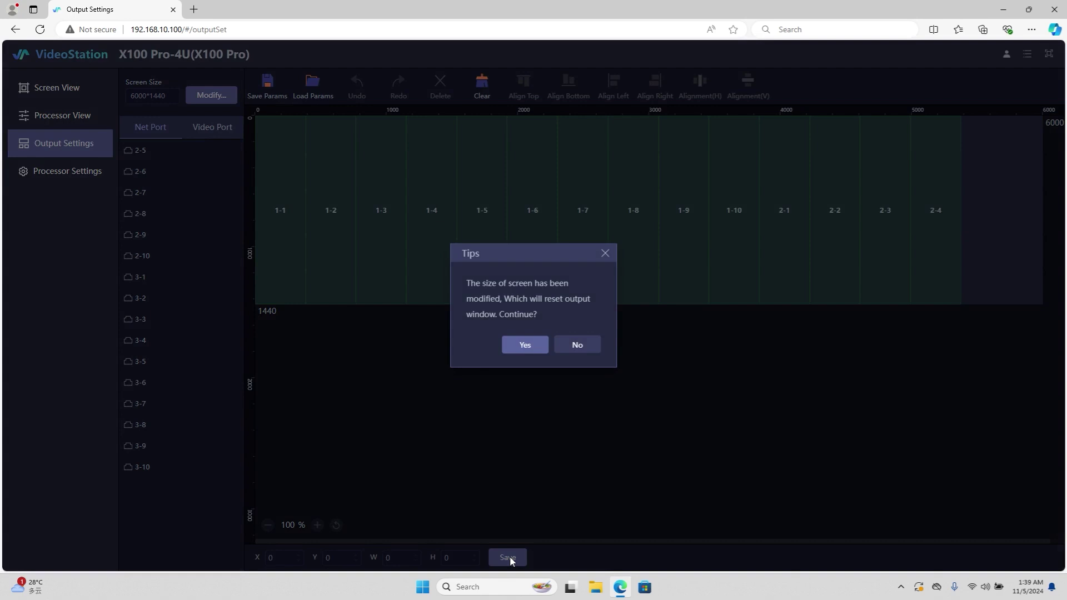
{"action": "left_click", "coordinate": [524, 351]}
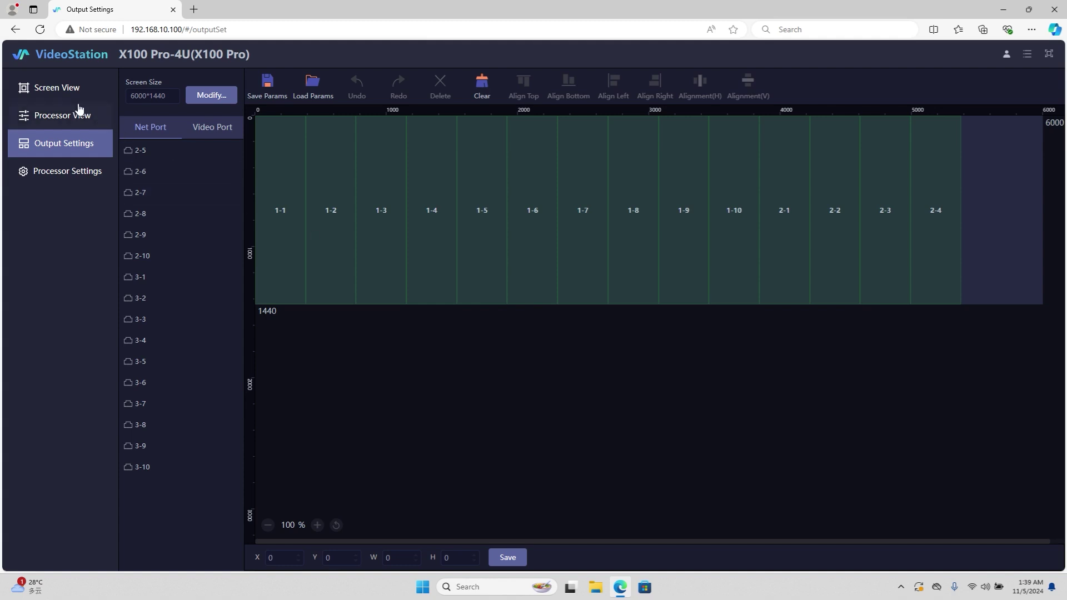
Open the screen view, place the 2-HDMI1 source on the canvas and maximize its window to the full screen.
{"action": "left_click", "coordinate": [59, 99]}
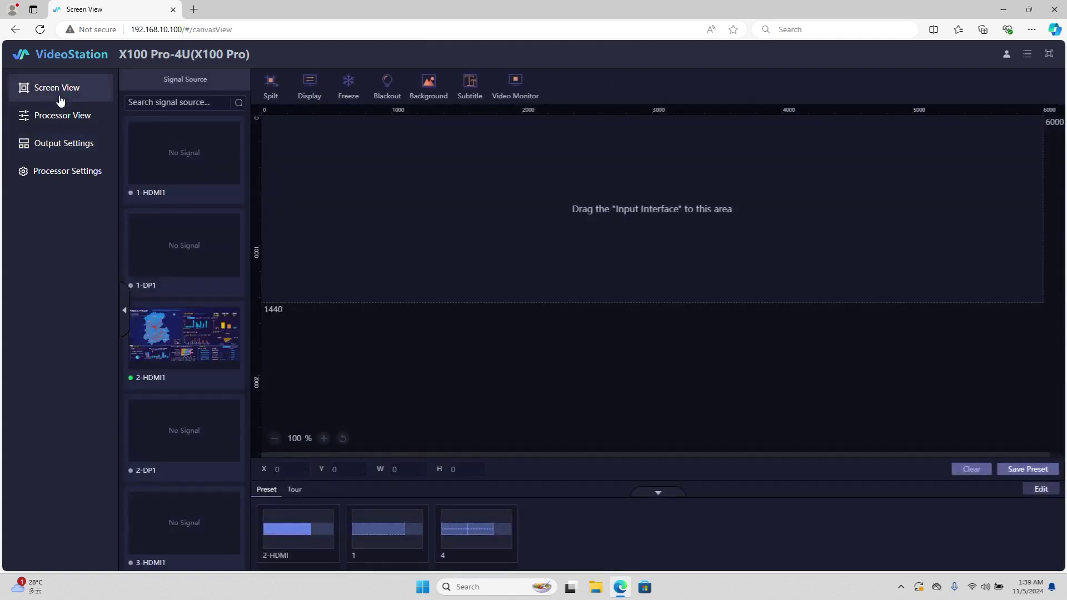
{"action": "left_click_drag", "start_coordinate": [152, 328], "coordinate": [386, 213]}
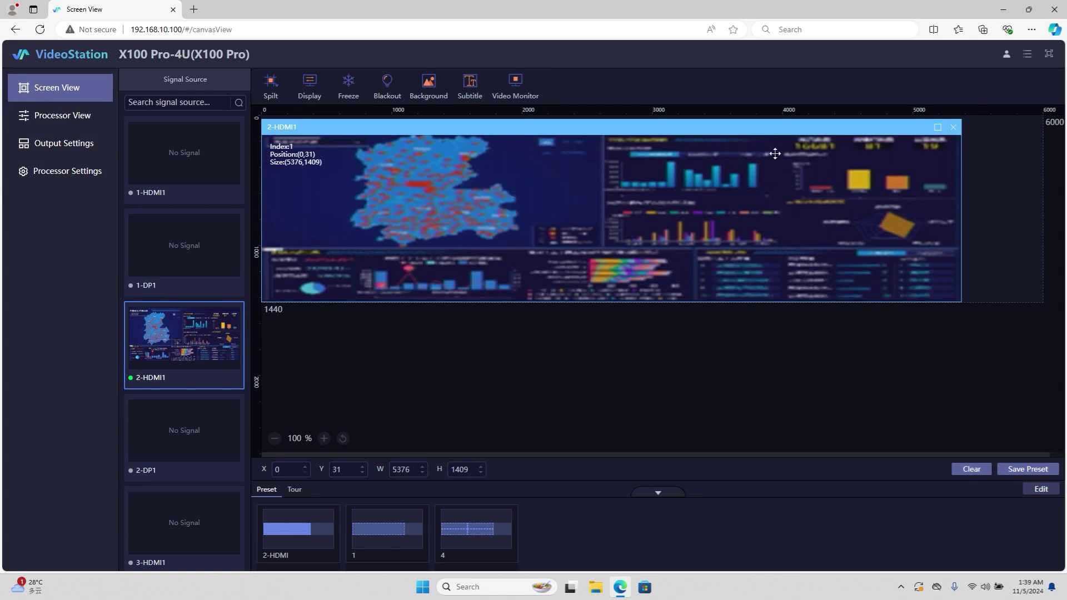
{"action": "left_click", "coordinate": [934, 127]}
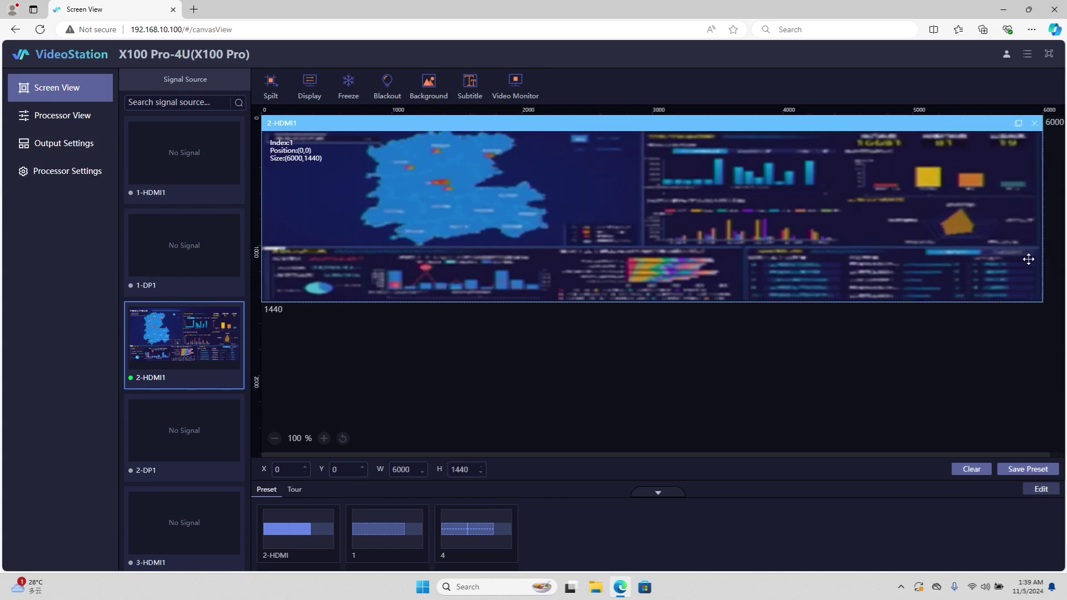
Save the layout as a new preset named Preset 1 including color and brightness parameters, and clear the canvas.
{"action": "left_click", "coordinate": [1027, 470]}
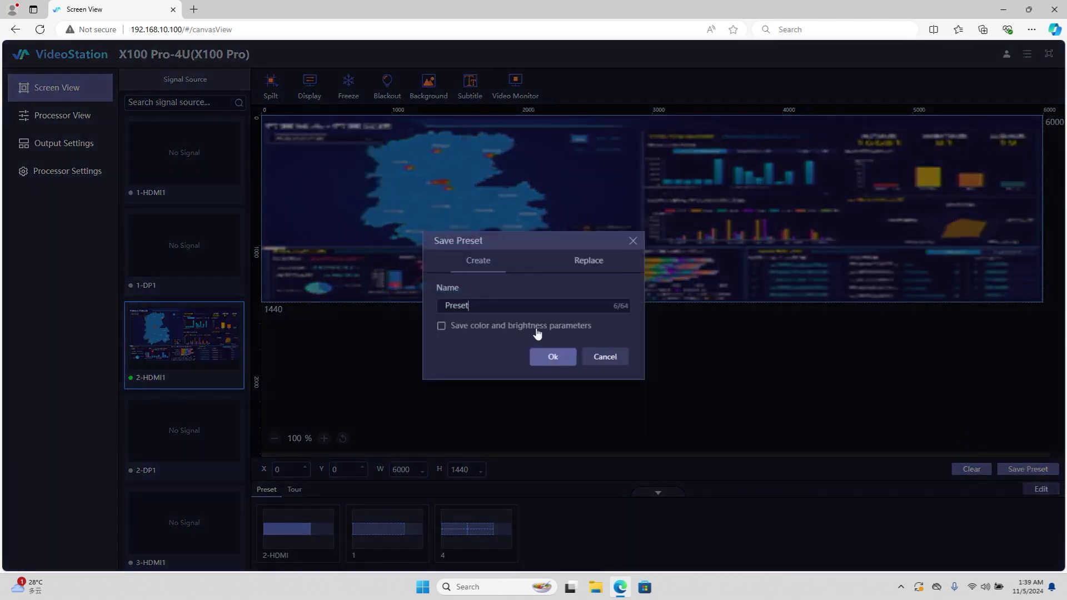
{"action": "type", "text": "1"}
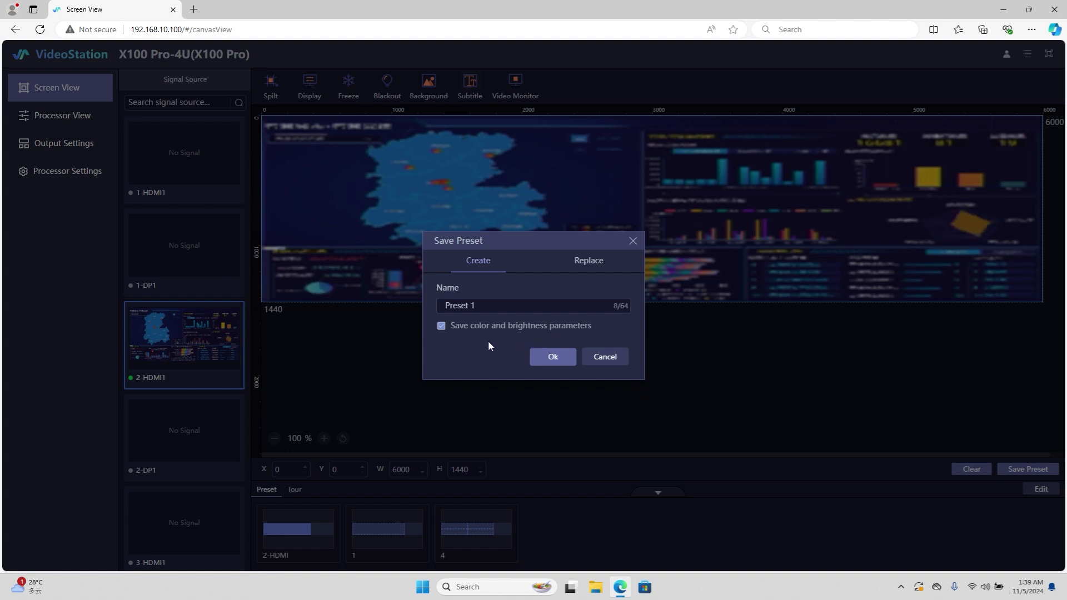
{"action": "left_click", "coordinate": [547, 360]}
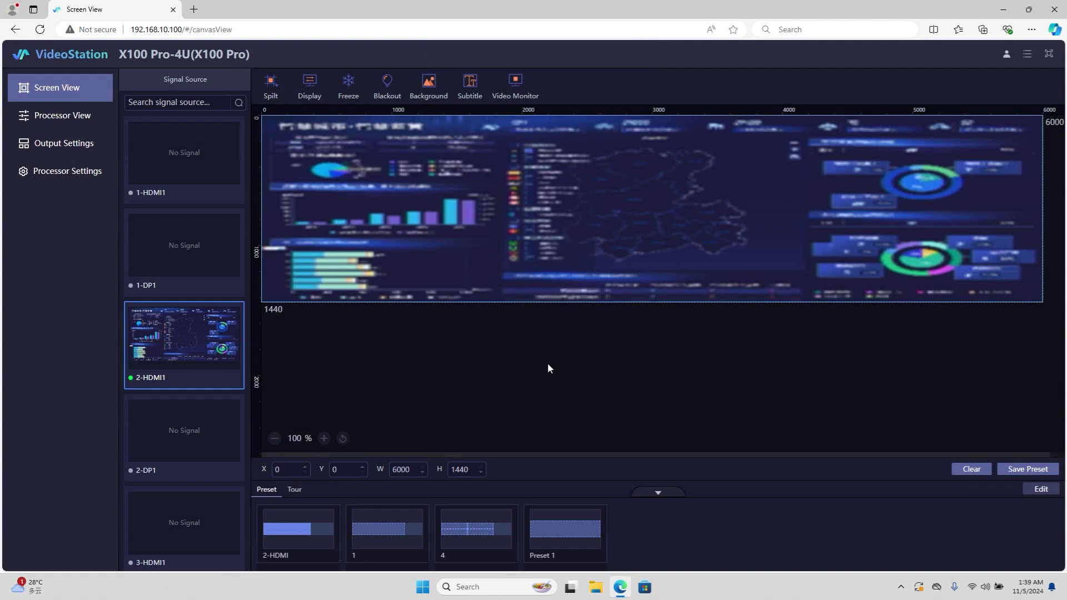
{"action": "left_click", "coordinate": [952, 467]}
{"action": "left_click", "coordinate": [536, 332]}
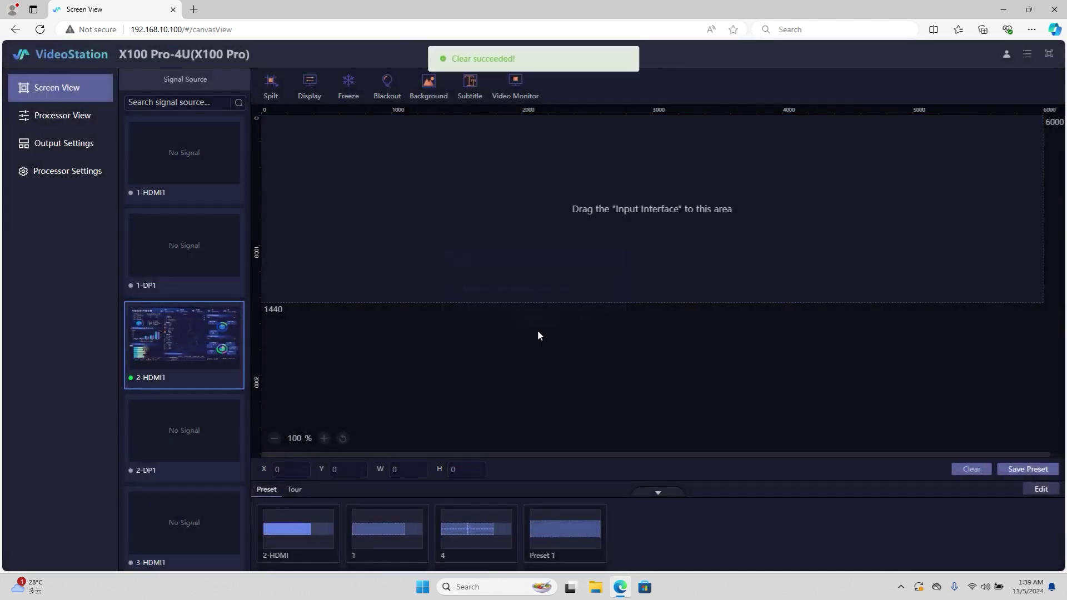
Place the 2-HDMI1 source on the canvas at position 0,0 and set its window width to 3000.
{"action": "left_click_drag", "start_coordinate": [177, 341], "coordinate": [333, 222]}
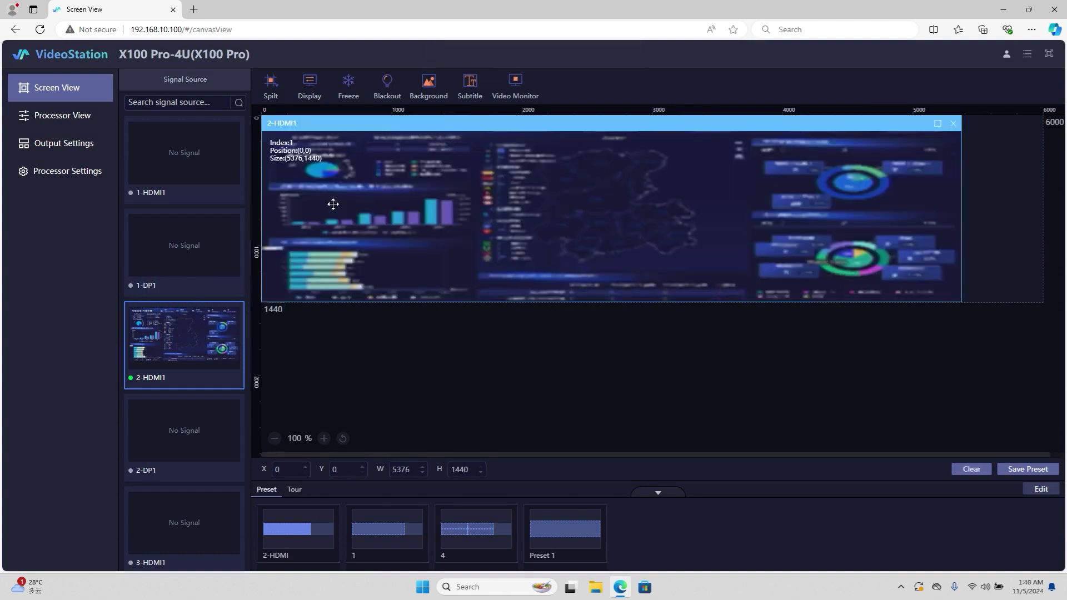
{"action": "left_click", "coordinate": [349, 468]}
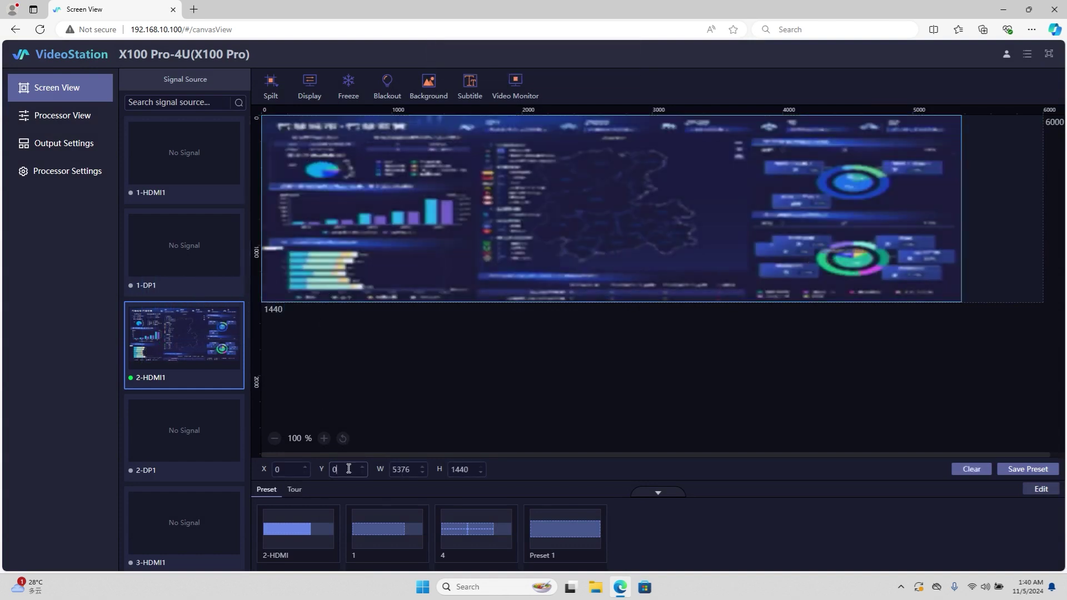
{"action": "double_click", "coordinate": [411, 470]}
{"action": "type", "text": "3000"}
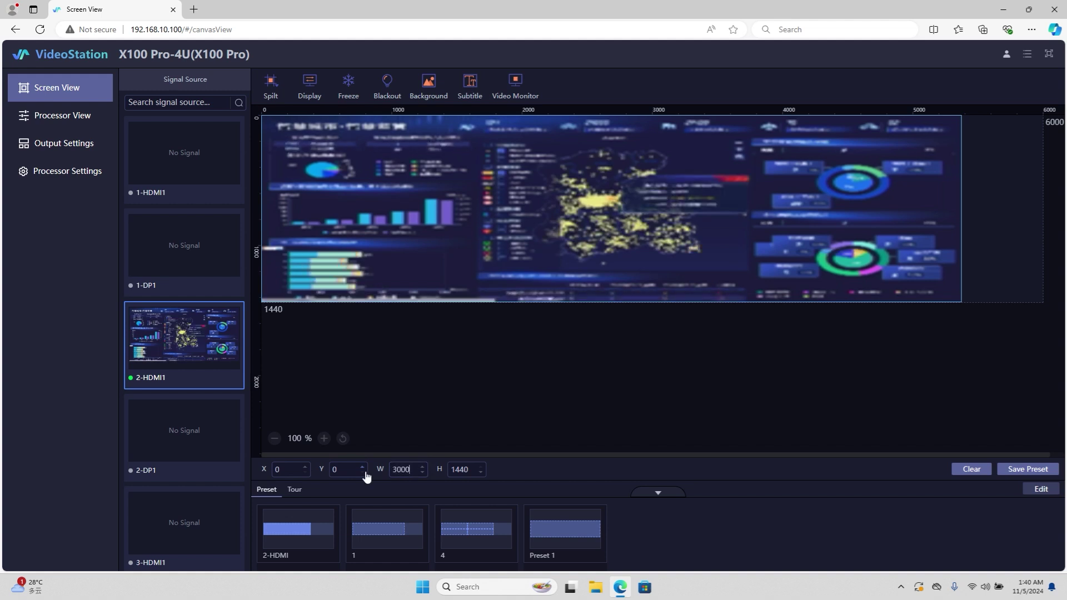
{"action": "key", "text": "Return"}
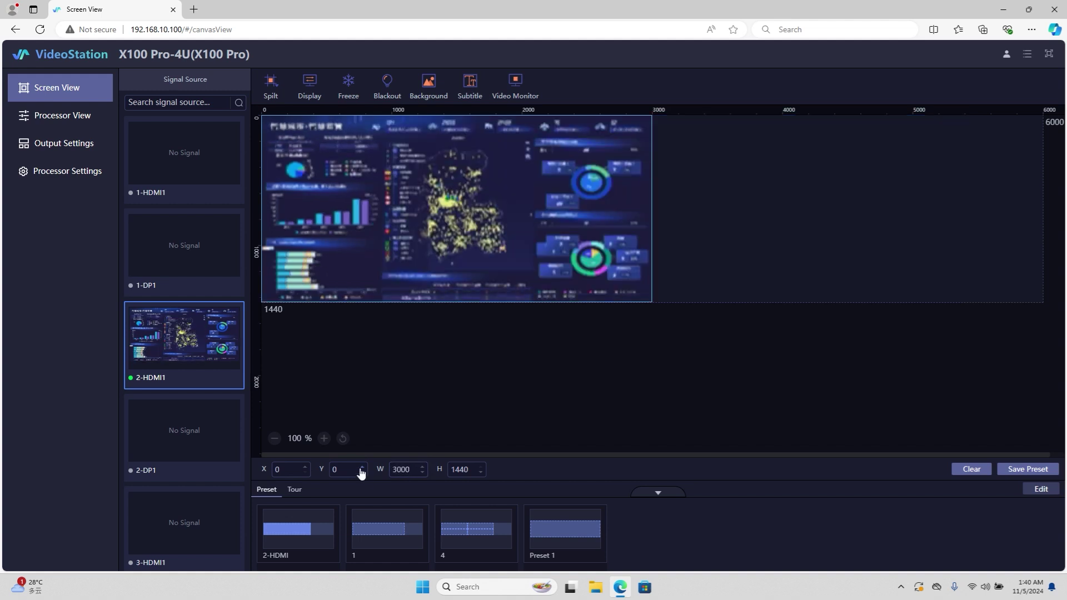
Add a second 2-HDMI1 window to the canvas with width 3000 and X position 3000.
{"action": "left_click_drag", "start_coordinate": [189, 349], "coordinate": [748, 209]}
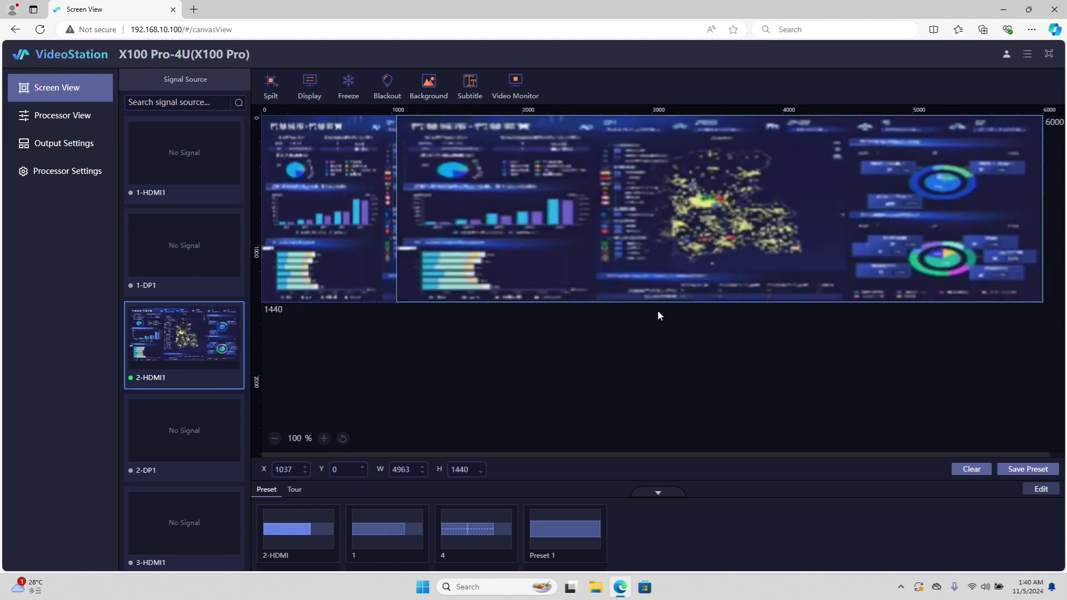
{"action": "left_click_drag", "start_coordinate": [416, 469], "coordinate": [371, 473]}
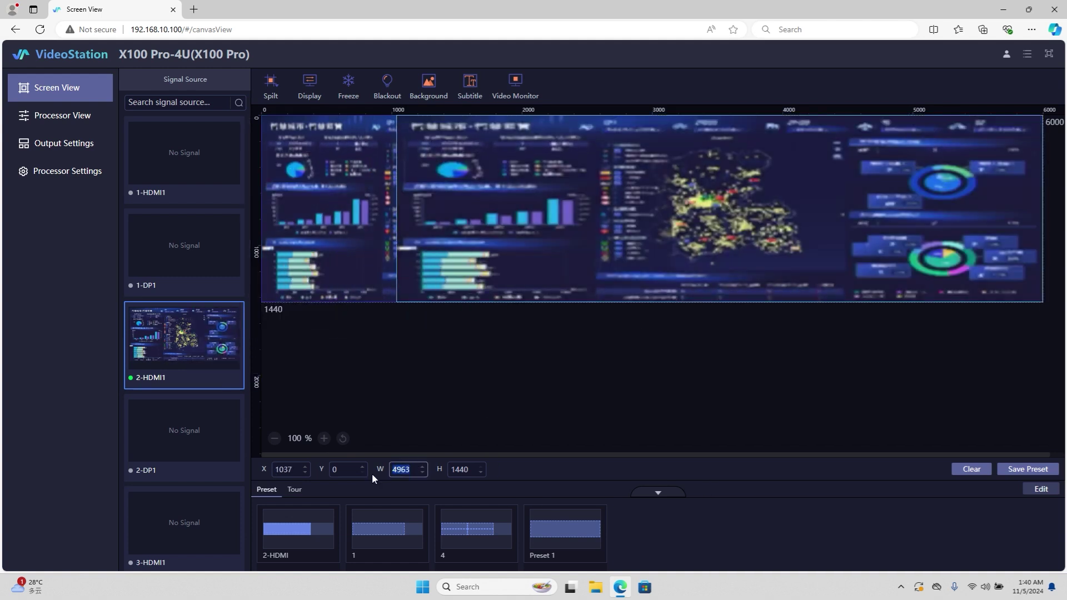
{"action": "left_click_drag", "start_coordinate": [299, 469], "coordinate": [213, 462]}
{"action": "type", "text": "3000"}
{"action": "key", "text": "Return"}
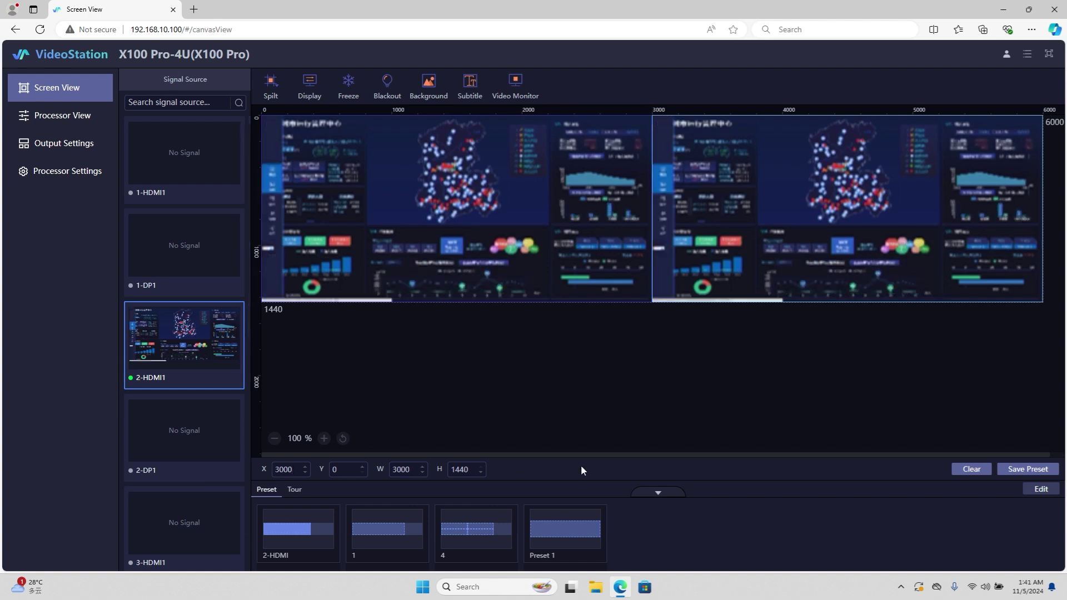
Save the two-window layout as Preset 2 including color and brightness parameters, and clear the canvas.
{"action": "left_click", "coordinate": [1023, 469]}
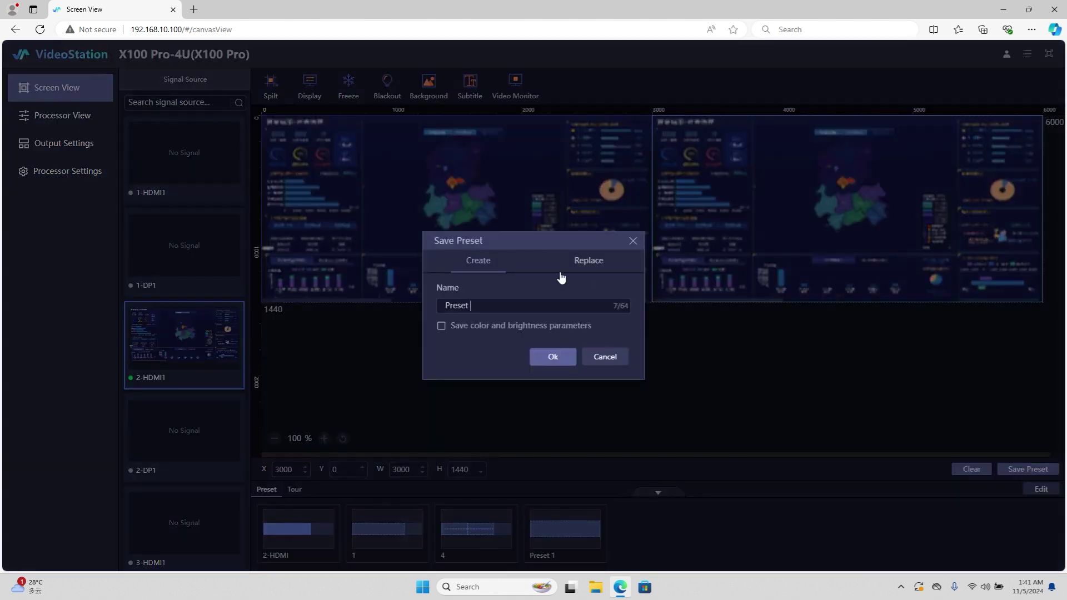
{"action": "type", "text": "2"}
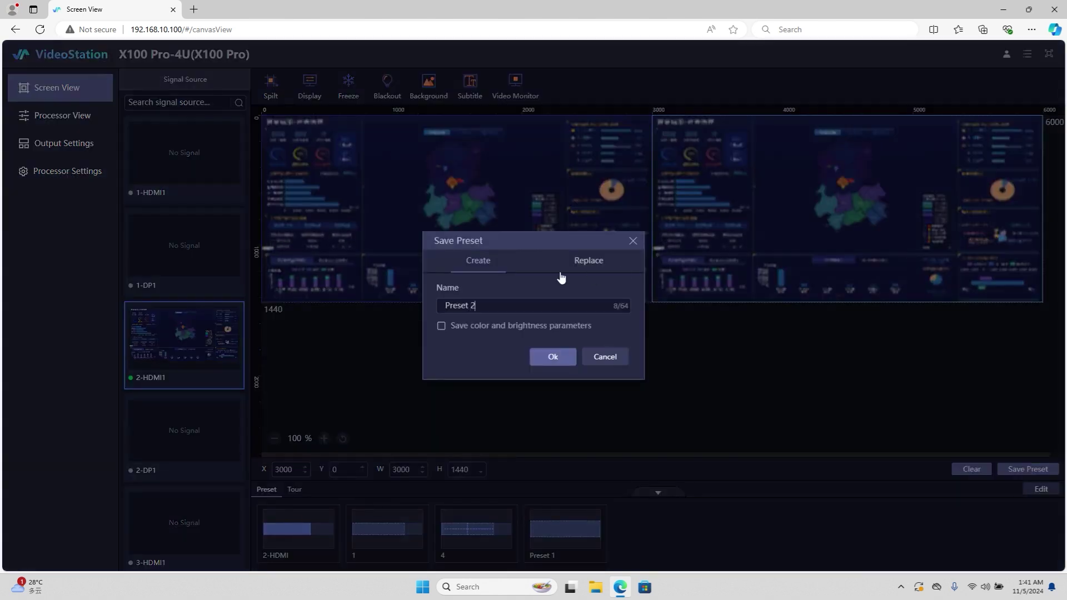
{"action": "left_click", "coordinate": [547, 330]}
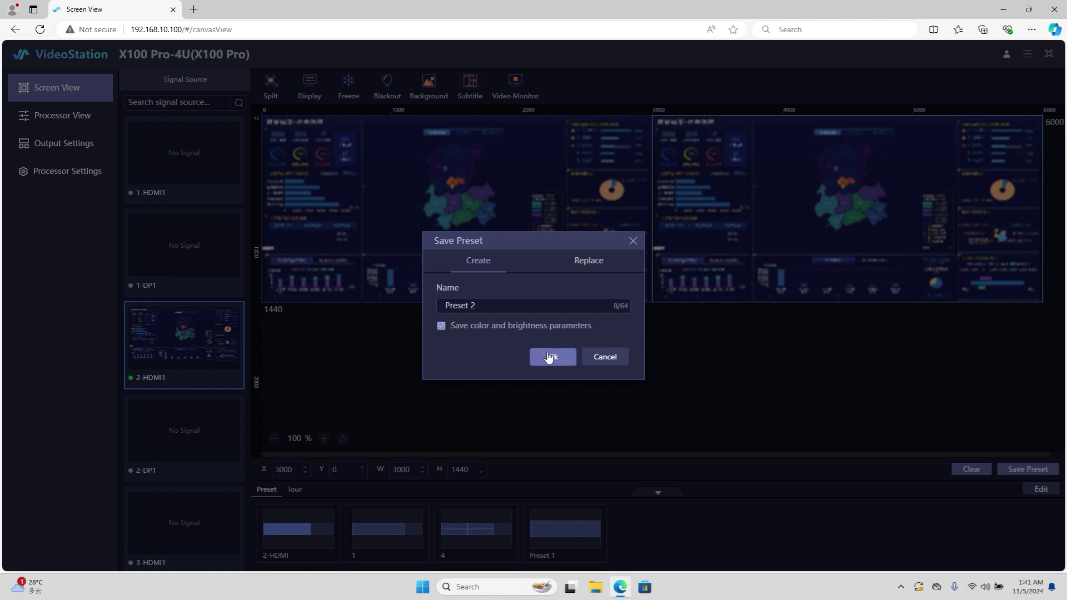
{"action": "left_click", "coordinate": [549, 357]}
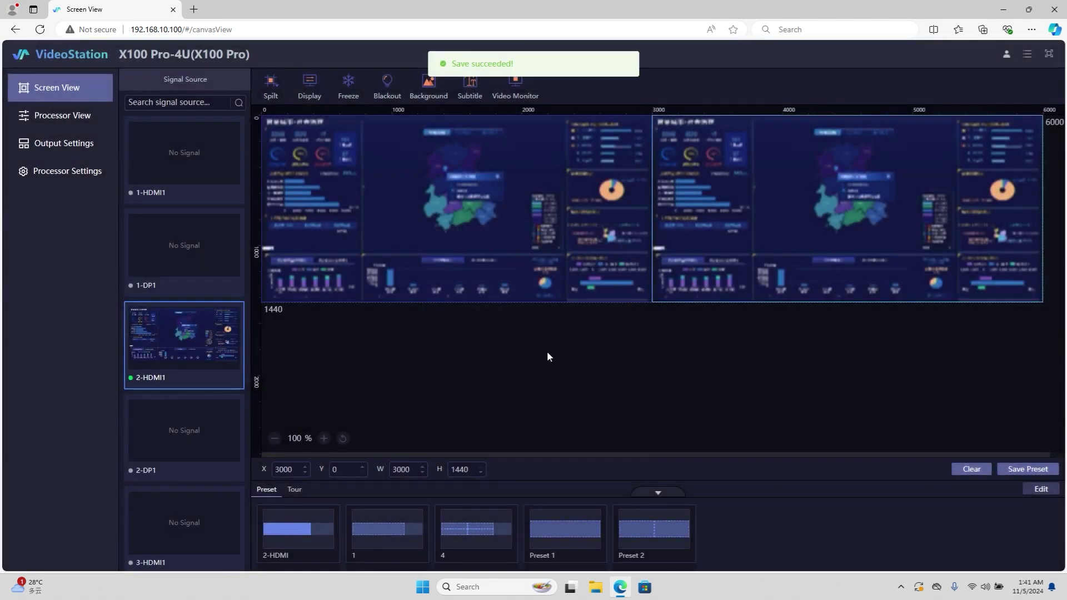
{"action": "left_click", "coordinate": [968, 471]}
{"action": "left_click", "coordinate": [525, 330]}
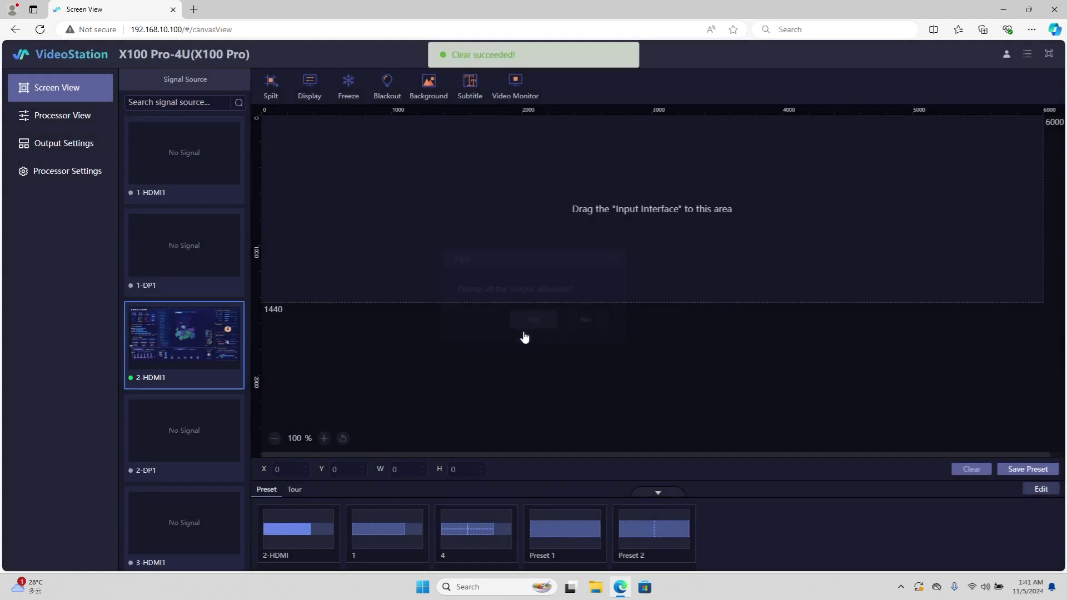
Add a horizontal split line across the canvas at a height of about 631.
{"action": "mouse_move", "coordinate": [275, 98]}
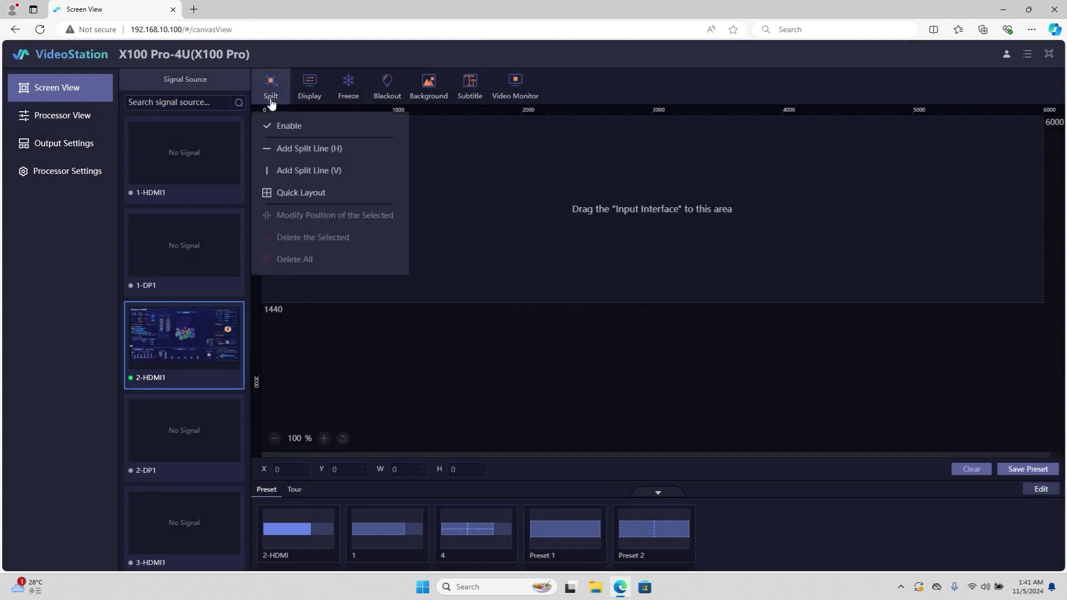
{"action": "left_click", "coordinate": [285, 158]}
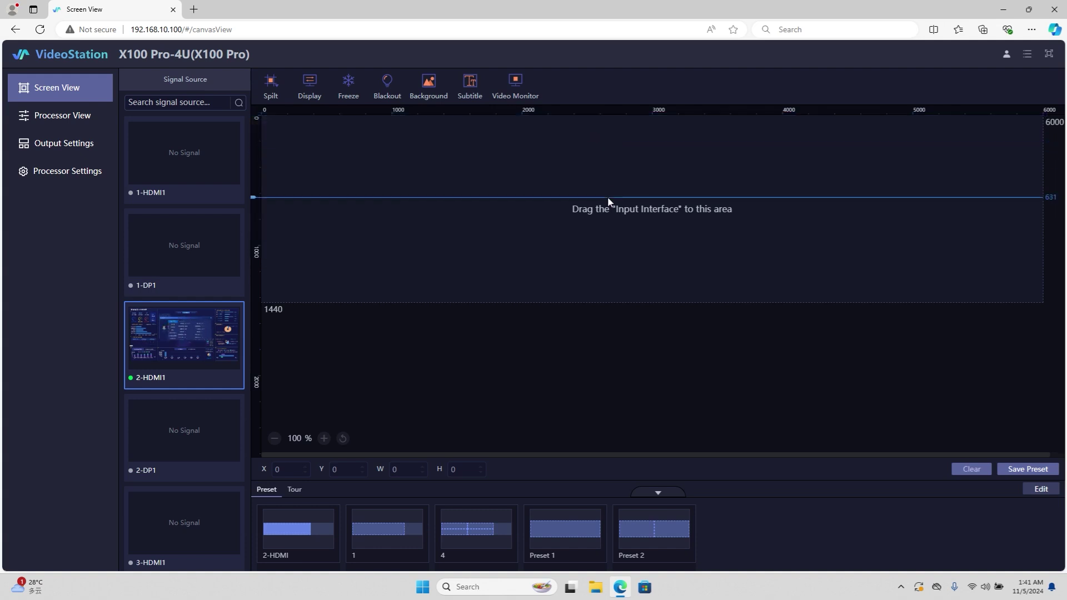
{"action": "left_click", "coordinate": [608, 198]}
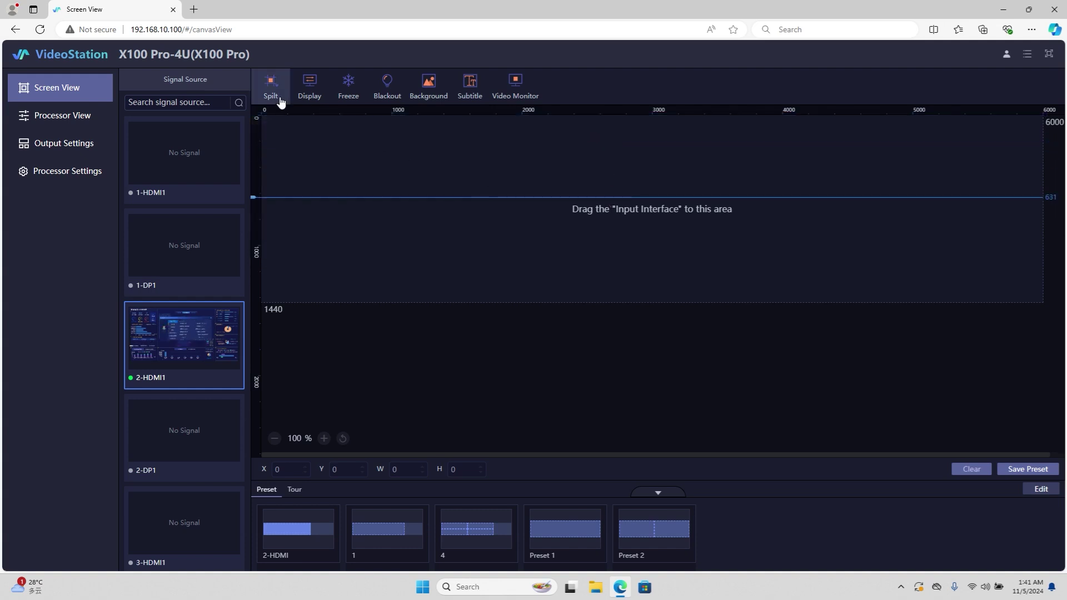
Apply the four-window quick layout with two rows and two columns to the canvas.
{"action": "mouse_move", "coordinate": [281, 100]}
{"action": "left_click", "coordinate": [327, 194]}
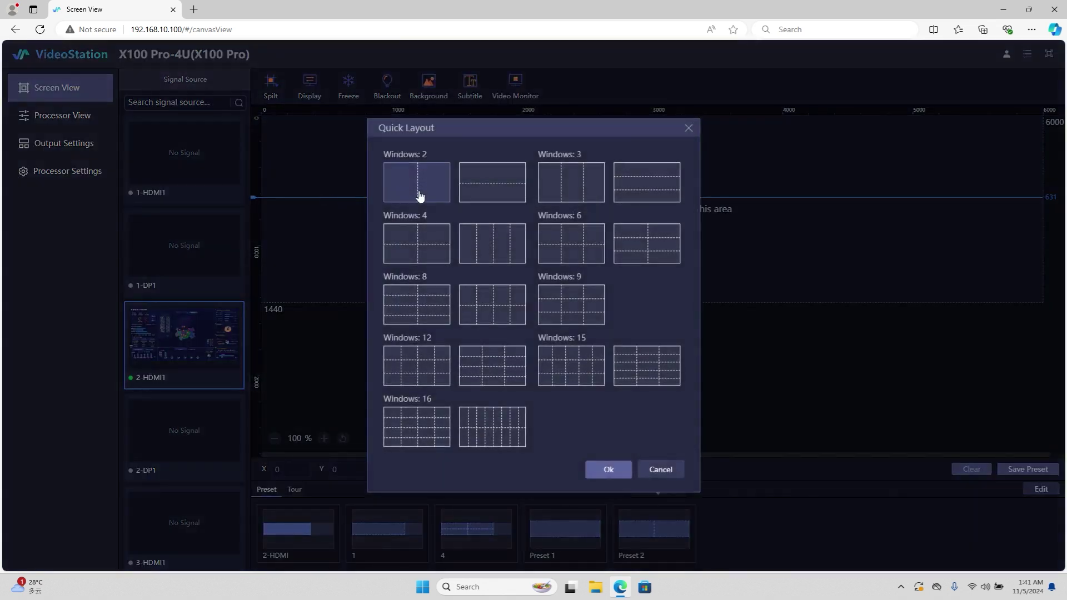
{"action": "left_click", "coordinate": [422, 250]}
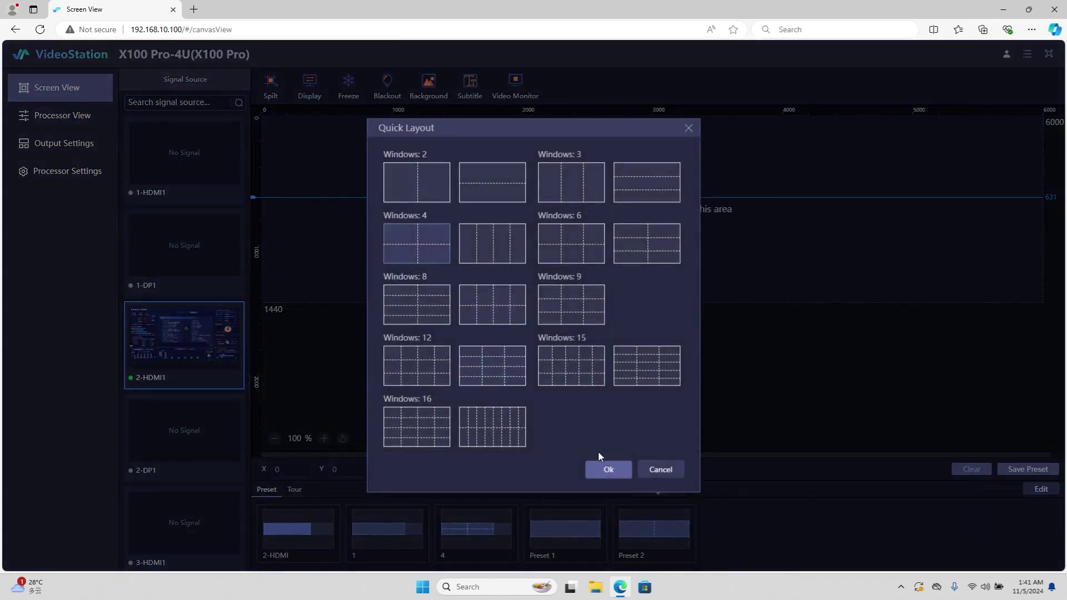
{"action": "left_click", "coordinate": [607, 470]}
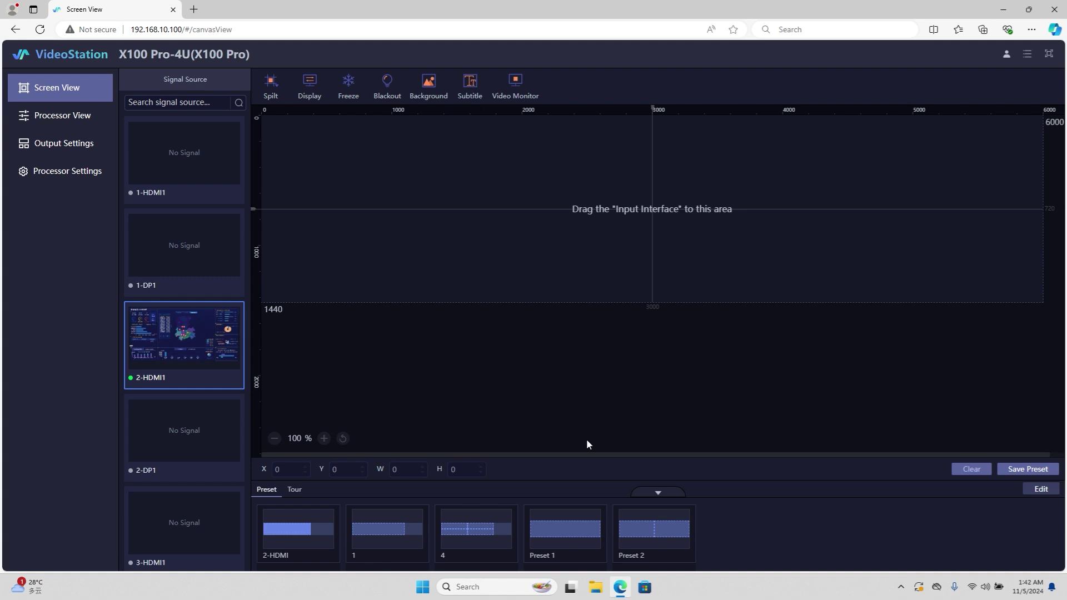
Fill each of the four split areas of the canvas with the 2-HDMI1 source.
{"action": "left_click_drag", "start_coordinate": [203, 348], "coordinate": [321, 210]}
{"action": "left_click_drag", "start_coordinate": [200, 356], "coordinate": [717, 168]}
{"action": "left_click_drag", "start_coordinate": [175, 368], "coordinate": [366, 278]}
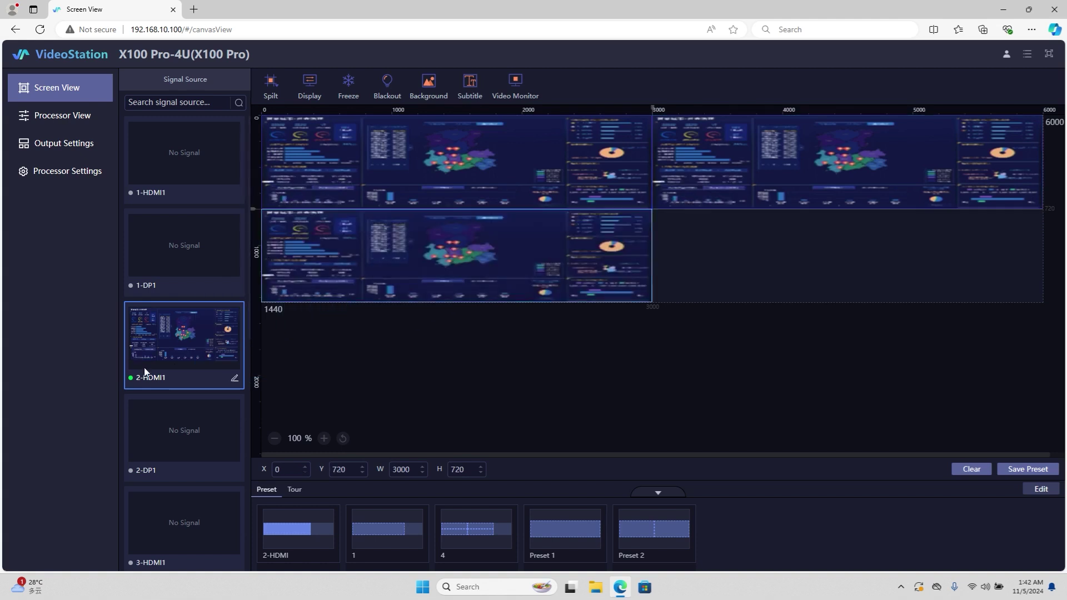
{"action": "left_click_drag", "start_coordinate": [231, 348], "coordinate": [745, 246]}
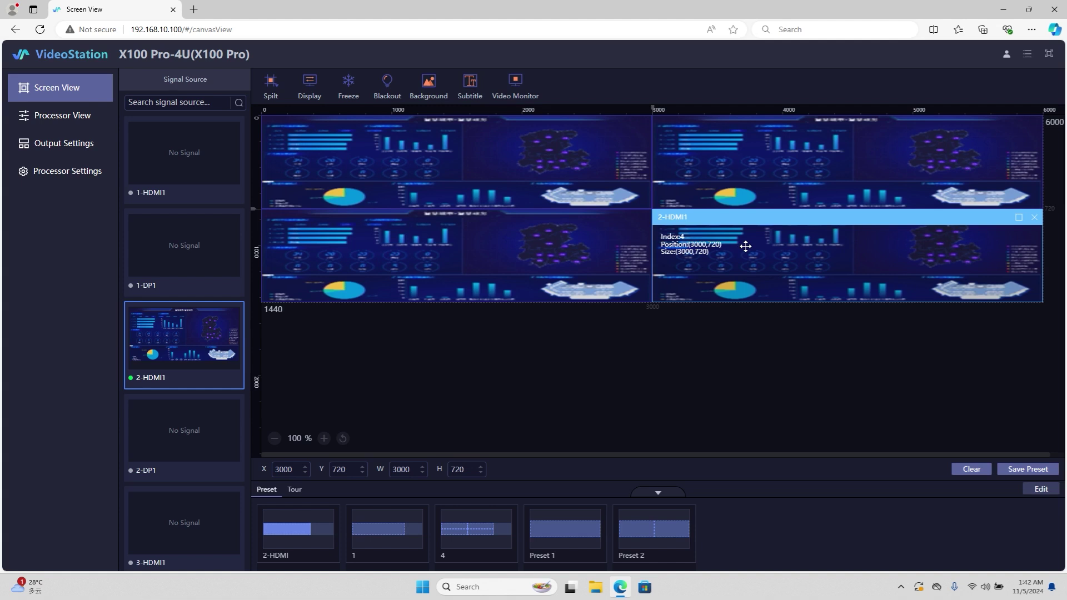
Try to save the four-window layout as a new preset named Preset 3.
{"action": "left_click", "coordinate": [1031, 469]}
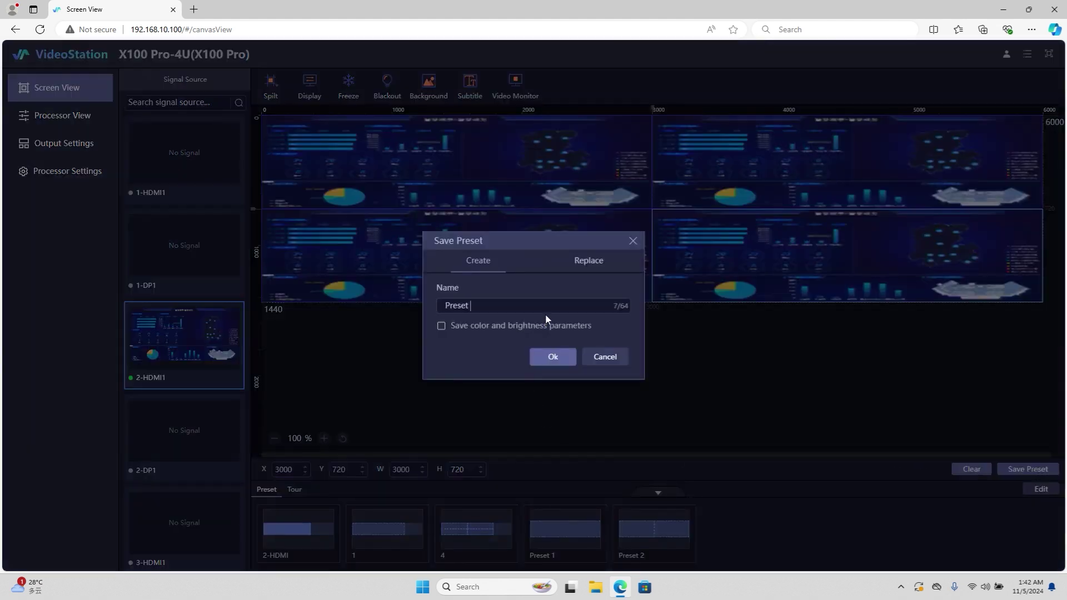
{"action": "type", "text": "3"}
{"action": "left_click", "coordinate": [554, 357]}
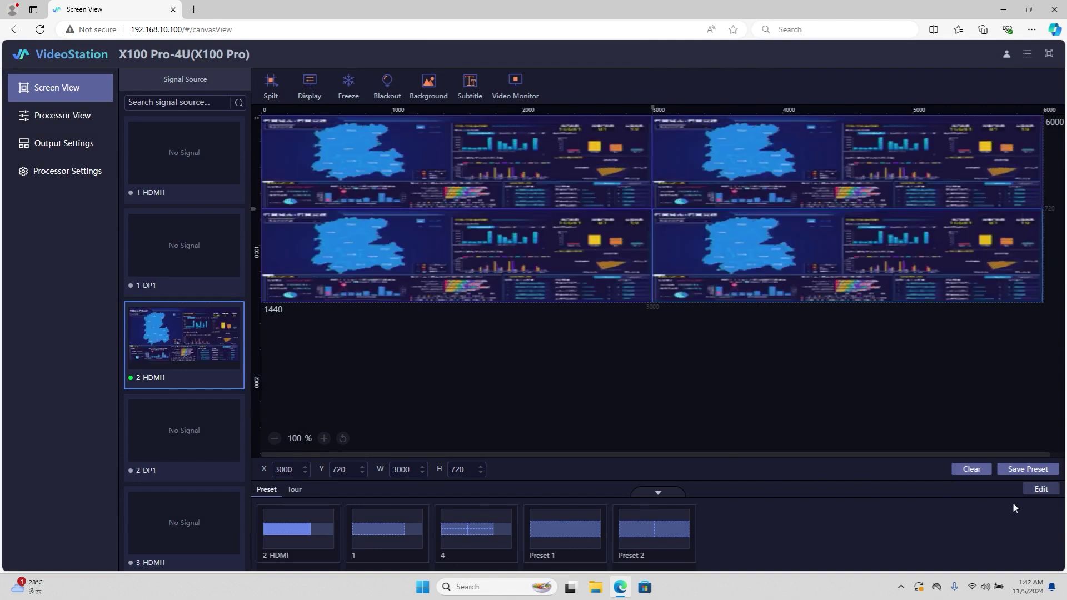
Add the presets 2-HDMI, 1, 4, Preset 1 and Preset 2 to the tour, and start the tour.
{"action": "left_click", "coordinate": [1041, 489]}
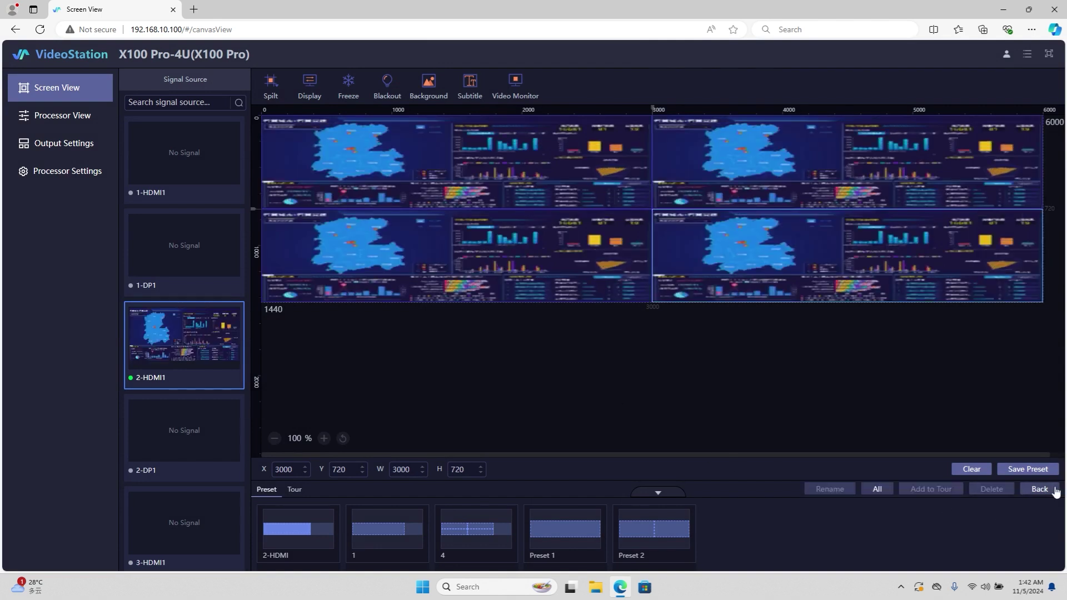
{"action": "left_click", "coordinate": [305, 552]}
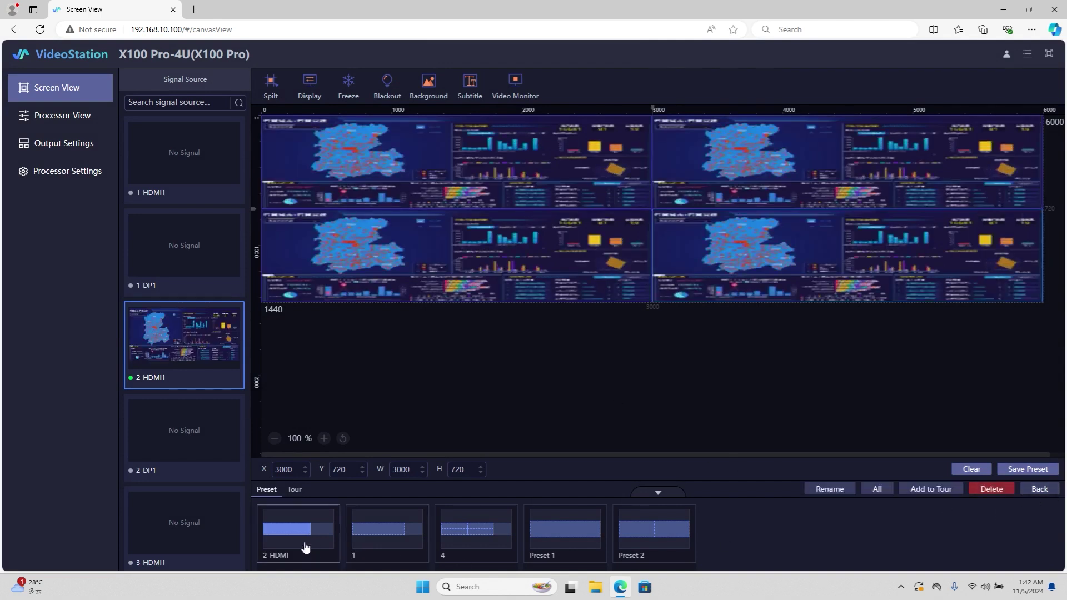
{"action": "left_click", "coordinate": [402, 544]}
{"action": "left_click", "coordinate": [484, 541]}
{"action": "left_click", "coordinate": [566, 540]}
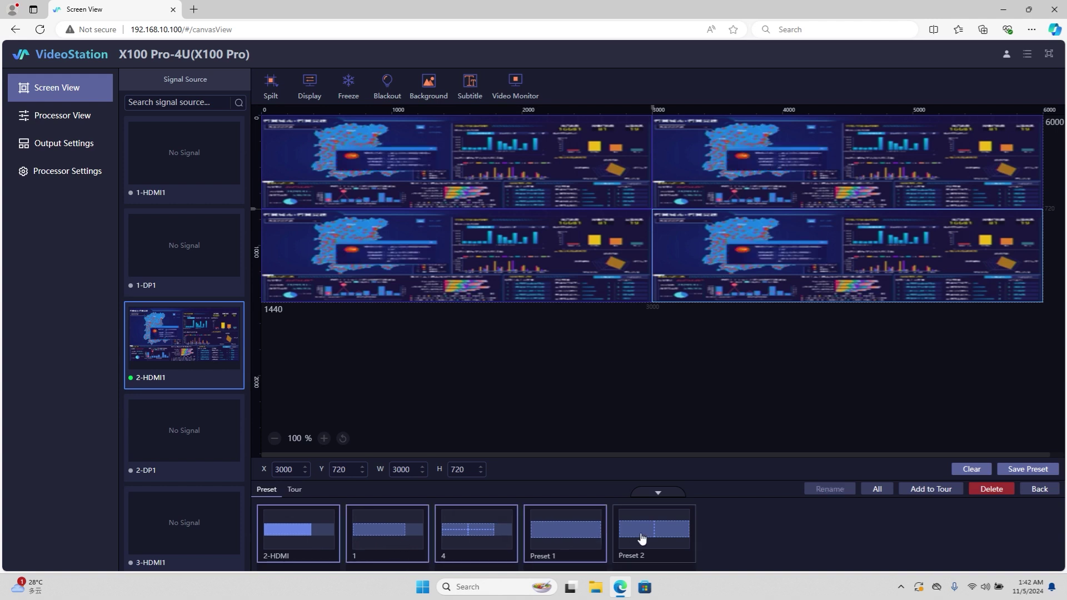
{"action": "left_click", "coordinate": [641, 538]}
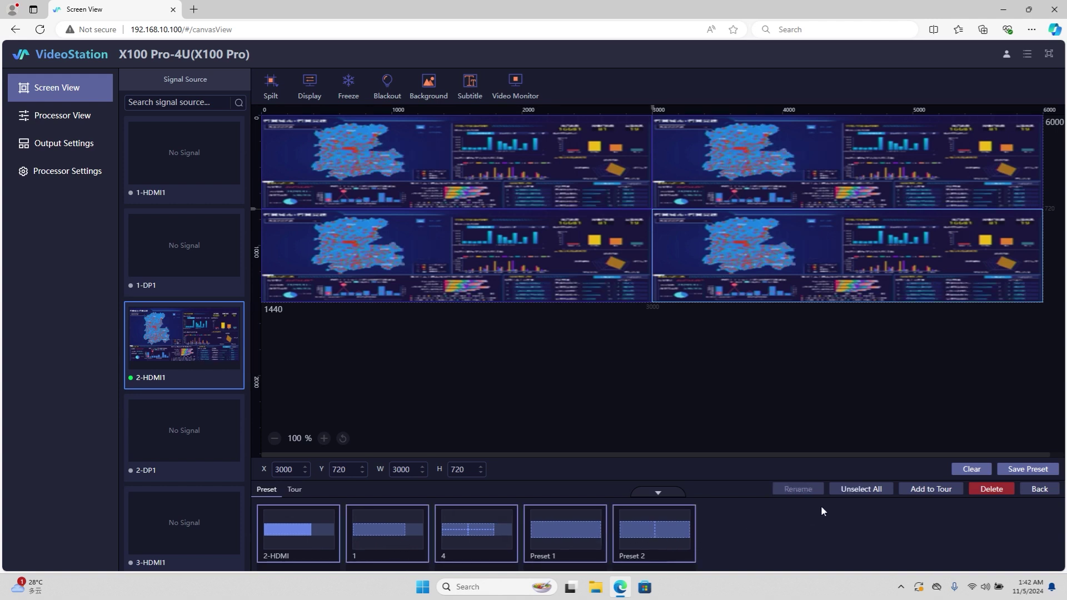
{"action": "left_click", "coordinate": [930, 489]}
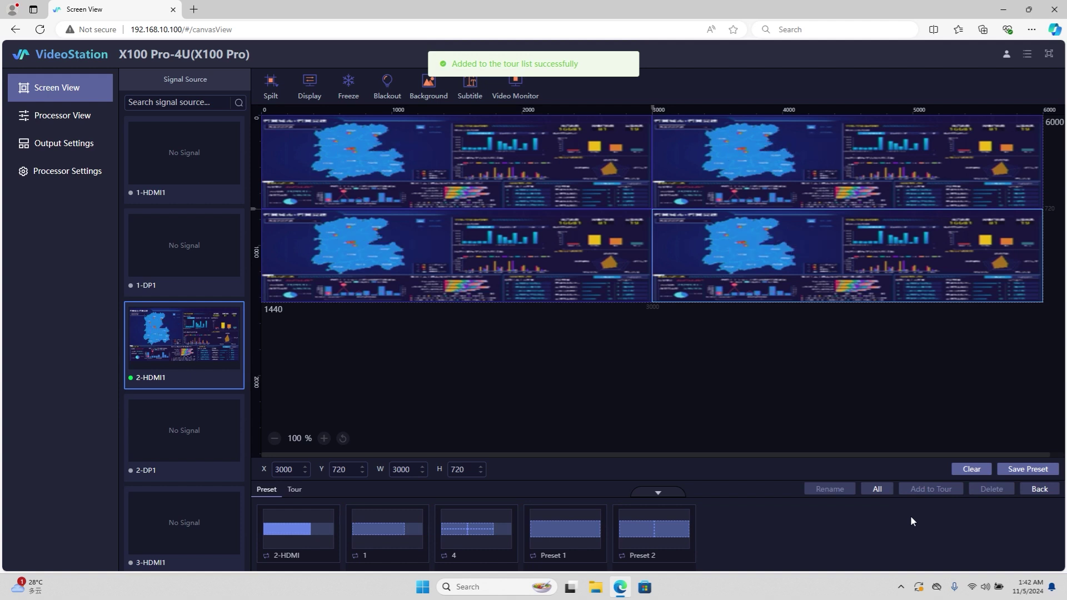
{"action": "left_click", "coordinate": [297, 491]}
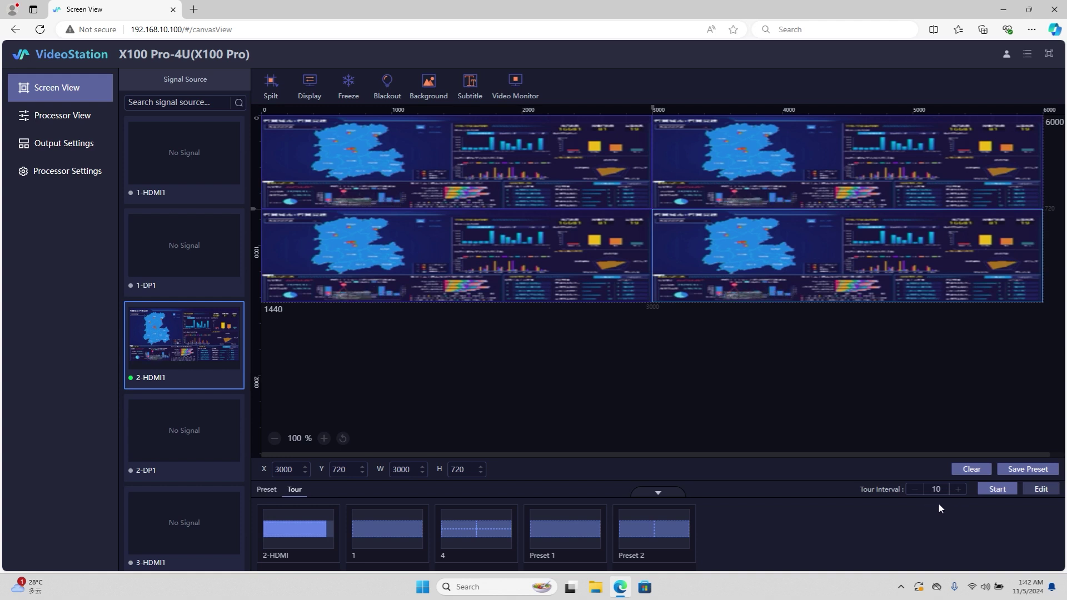
{"action": "left_click", "coordinate": [997, 489]}
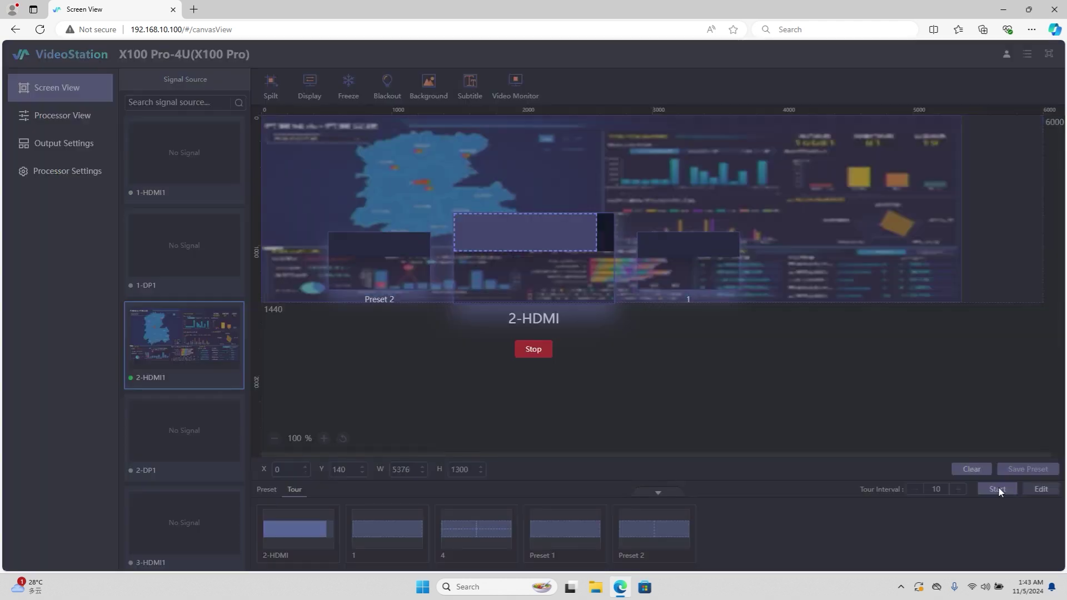